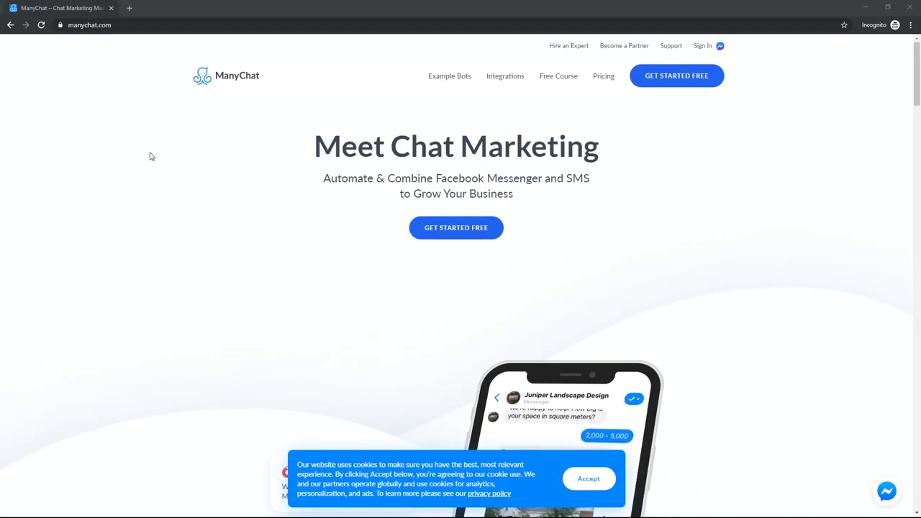
Start a free ManyChat sign-up, accept the terms and sign in with Facebook.
click(141, 24)
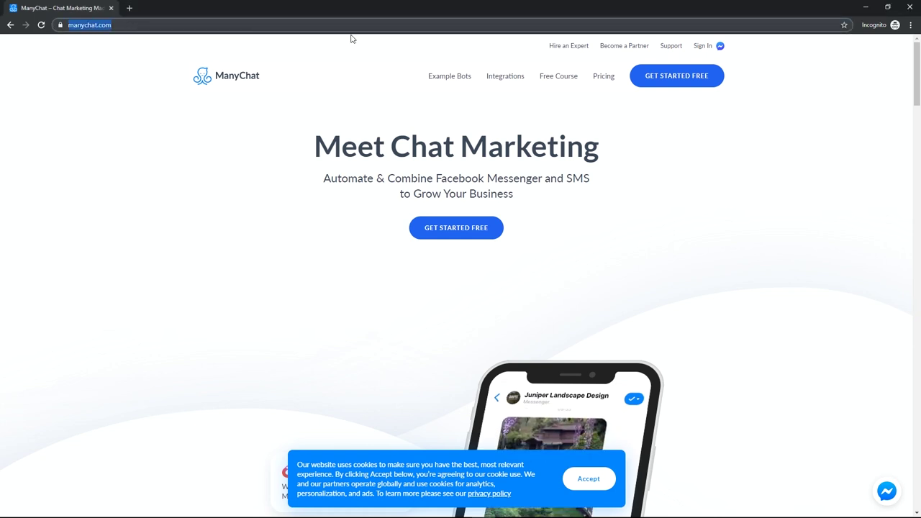
click(696, 86)
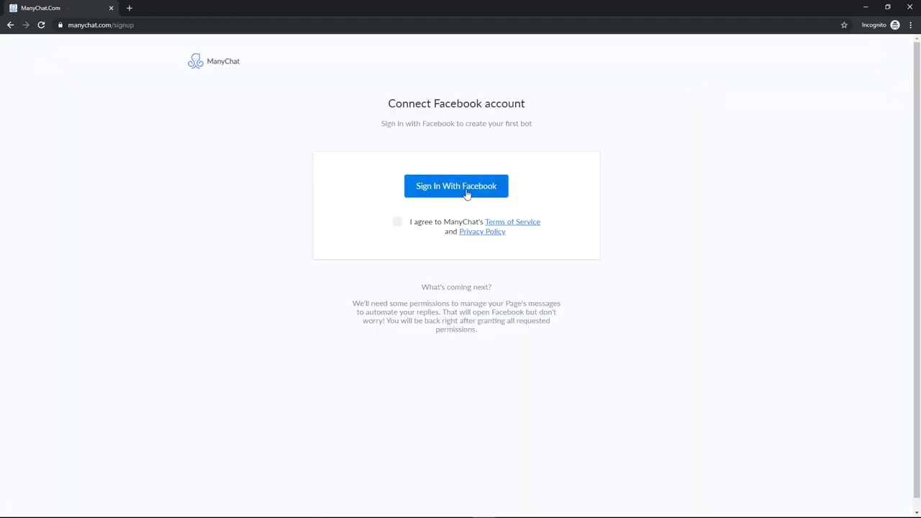
click(466, 194)
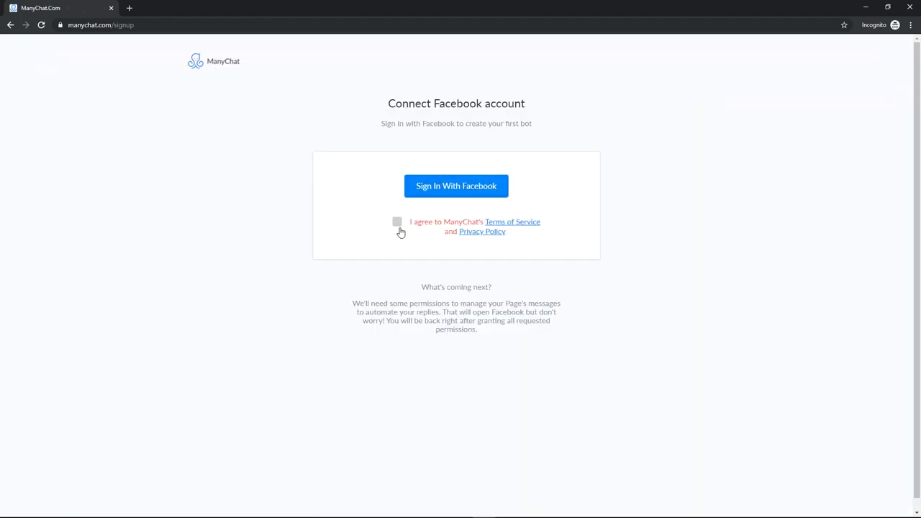
click(397, 222)
click(428, 187)
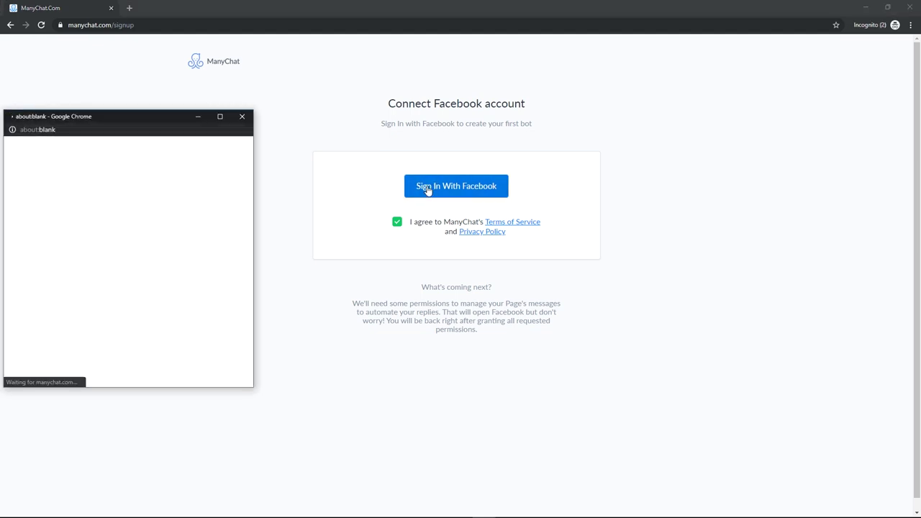
Move the Facebook login window aside and bring the Fields N Forms dashboard forward.
drag(167, 117, 292, 113)
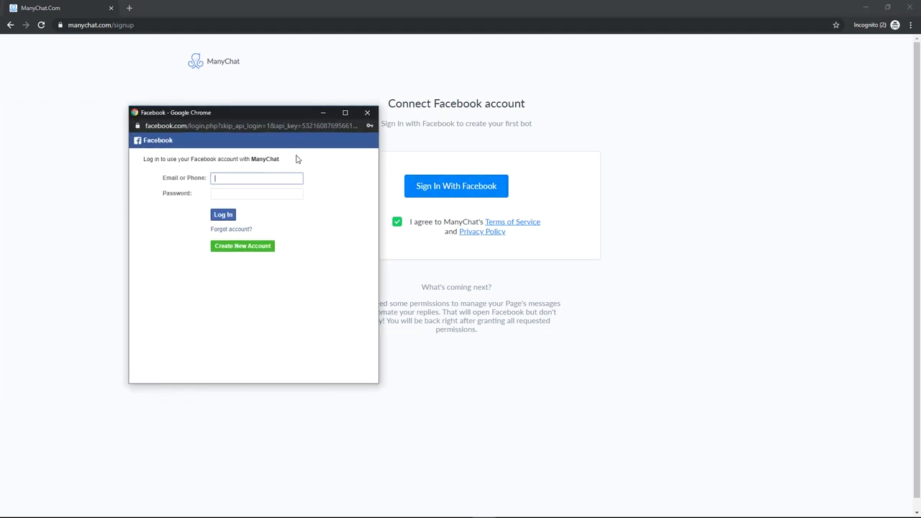
mouse_move(346, 512)
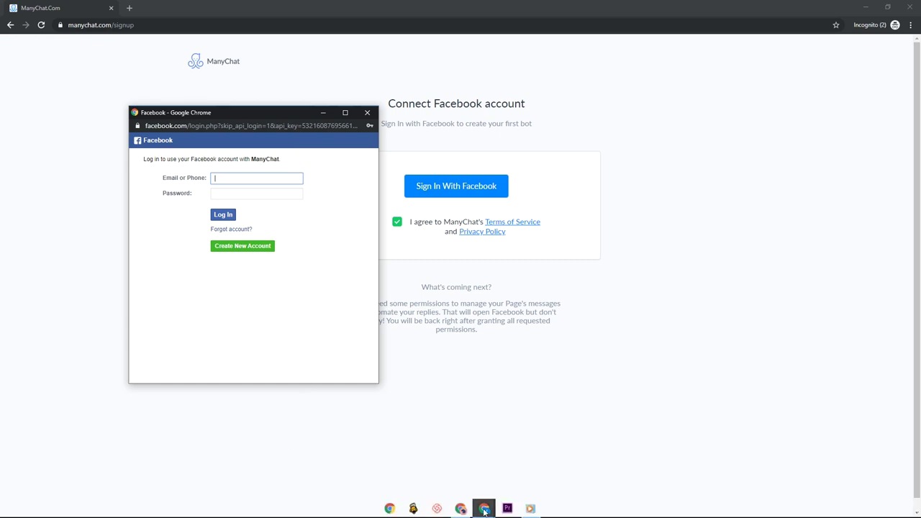
mouse_move(484, 509)
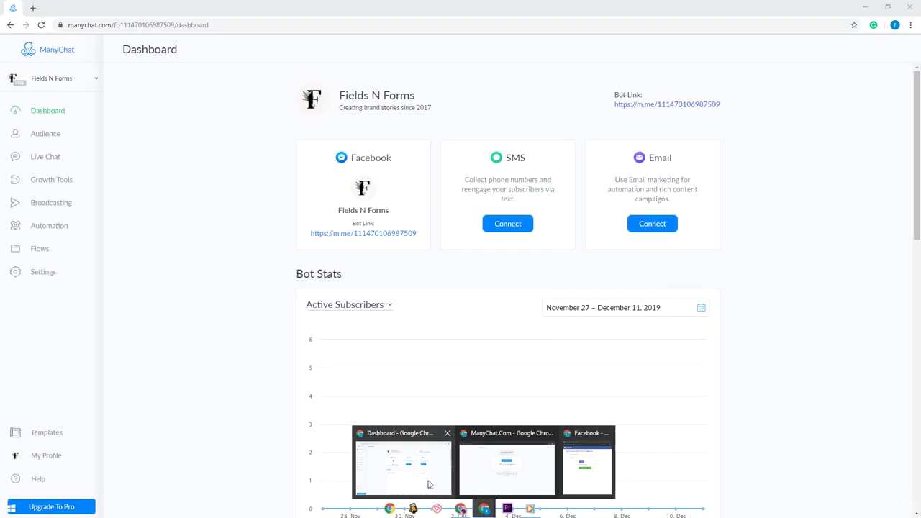
click(429, 484)
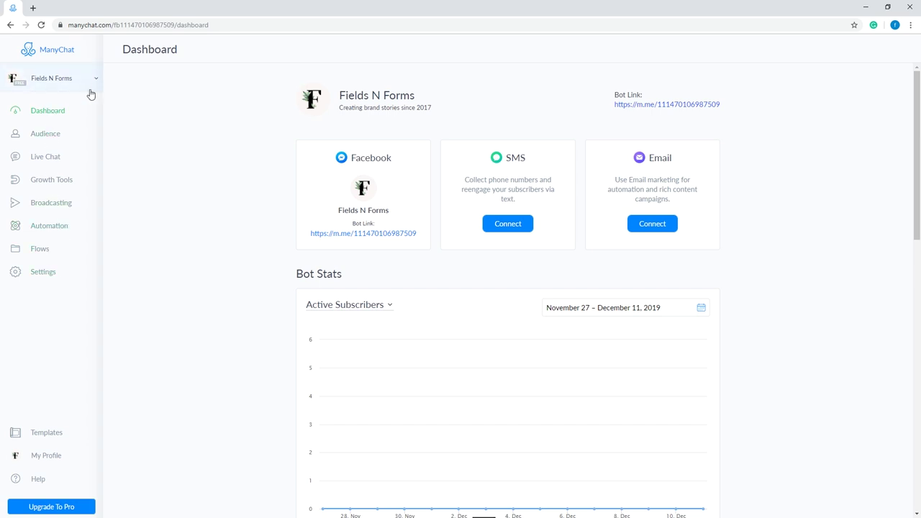
Scroll down through the Fields N Forms Bot Stats and back to the top.
scroll(756, 217, down, 2)
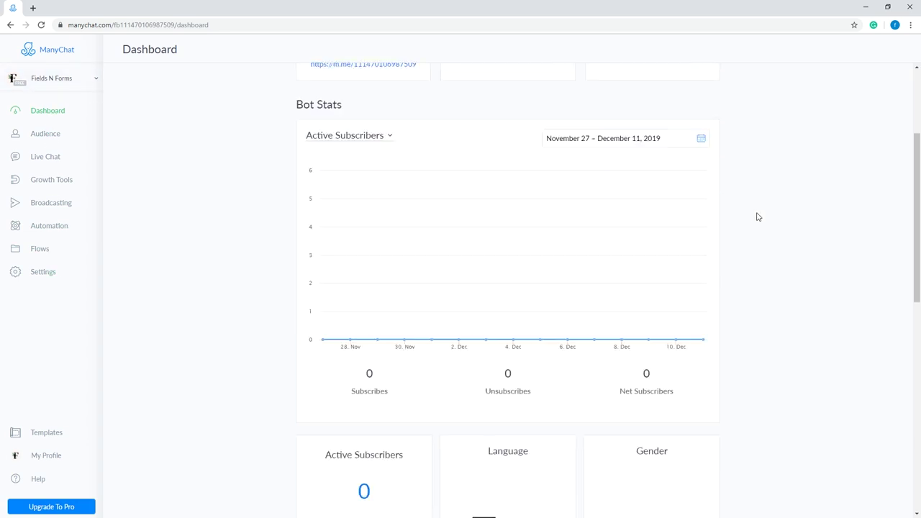
scroll(756, 216, down, 2)
scroll(757, 217, up, 5)
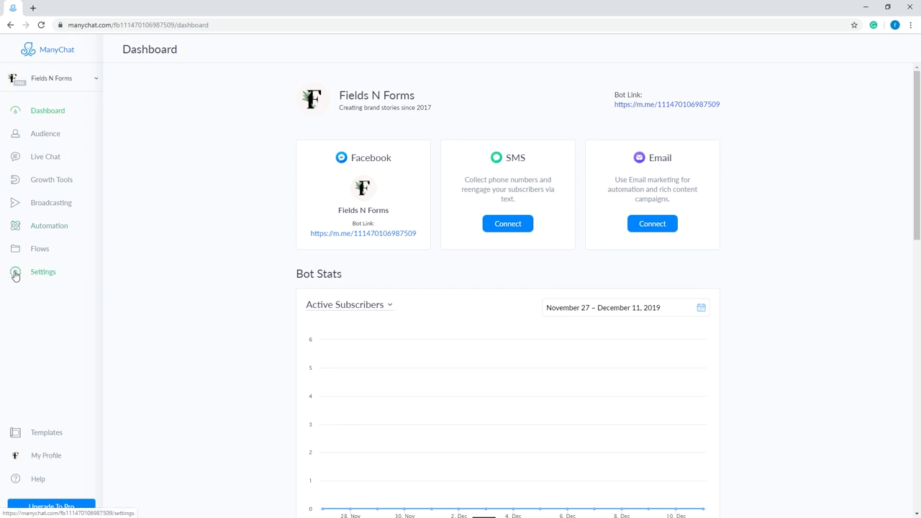
In Bot Settings, save the greeting text 'FNF Tutorials and Guides / First time here? Click Get Started'.
click(42, 276)
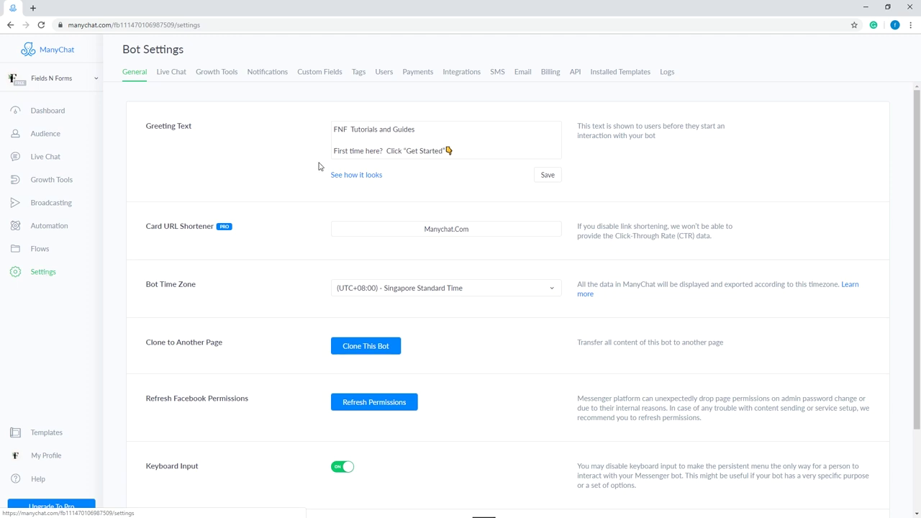
click(427, 130)
drag(427, 130, 307, 130)
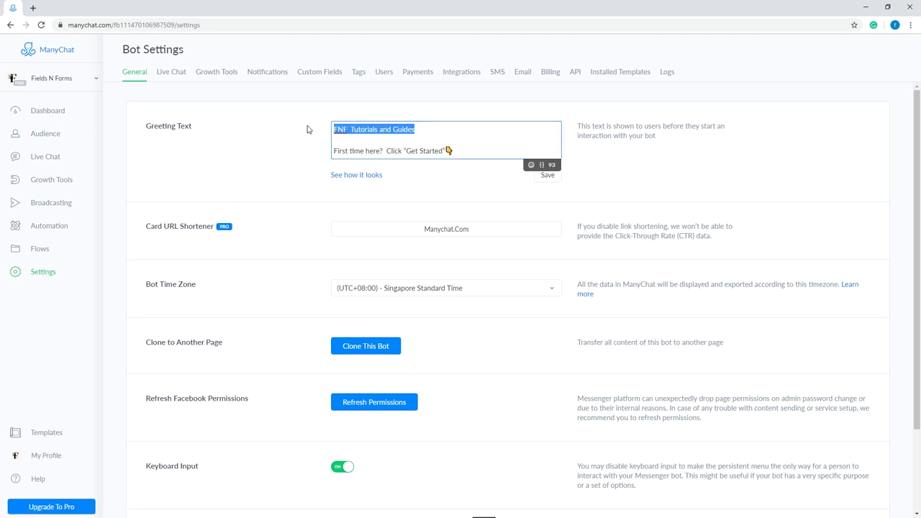
drag(454, 151, 335, 127)
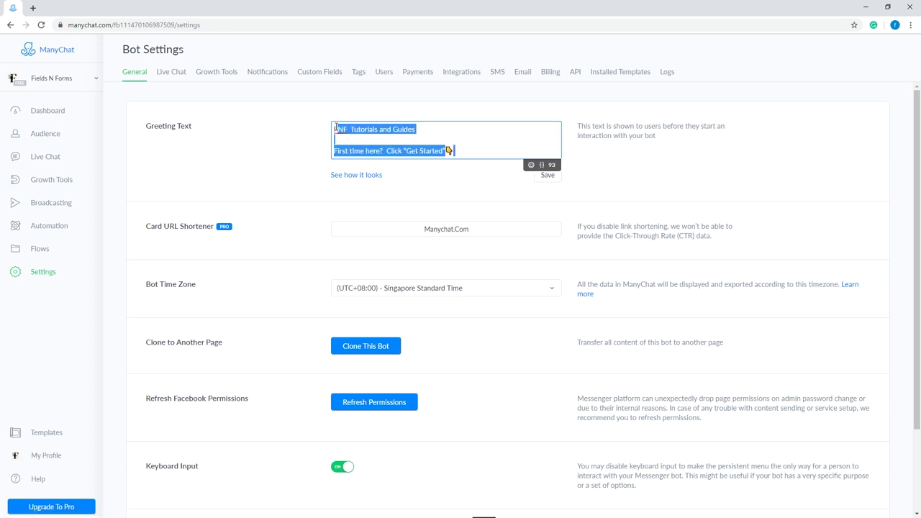
click(424, 179)
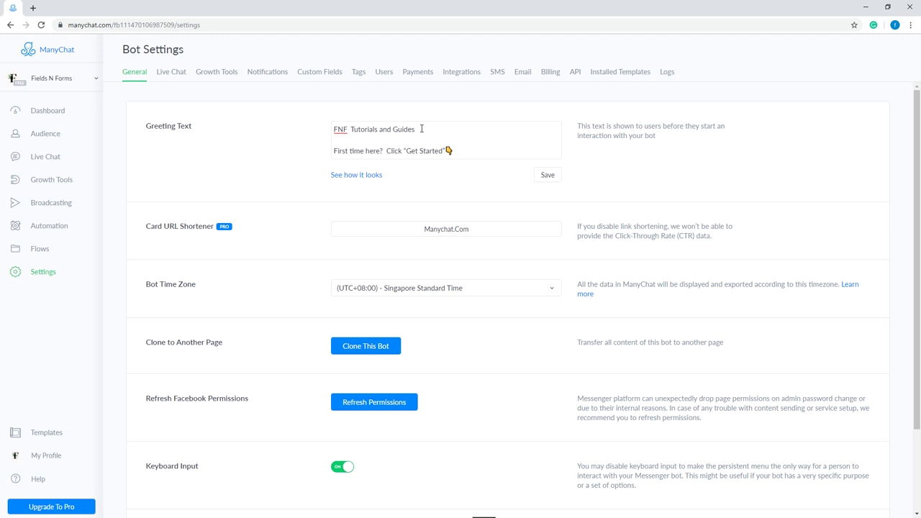
click(553, 179)
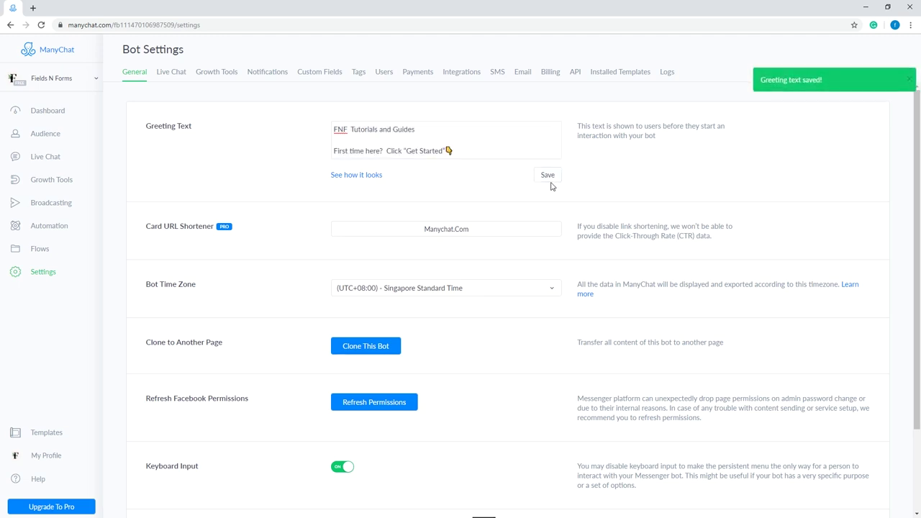
click(349, 178)
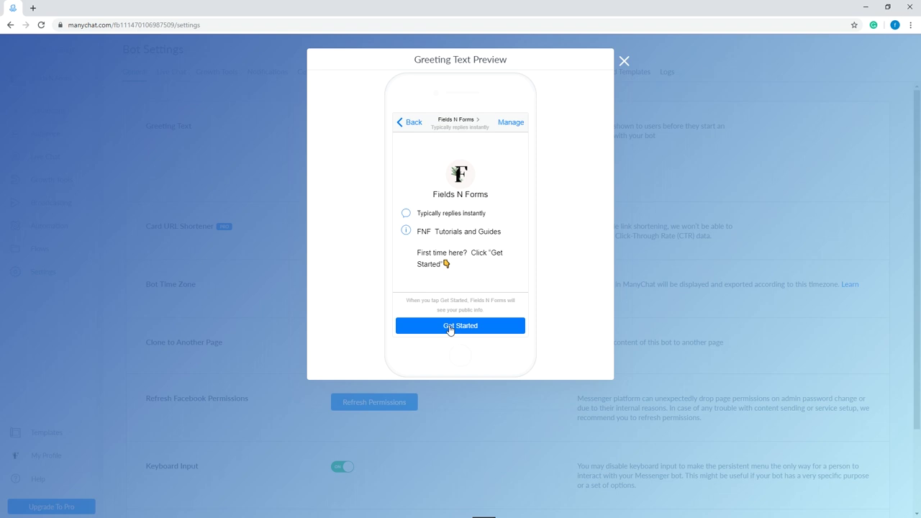
click(624, 60)
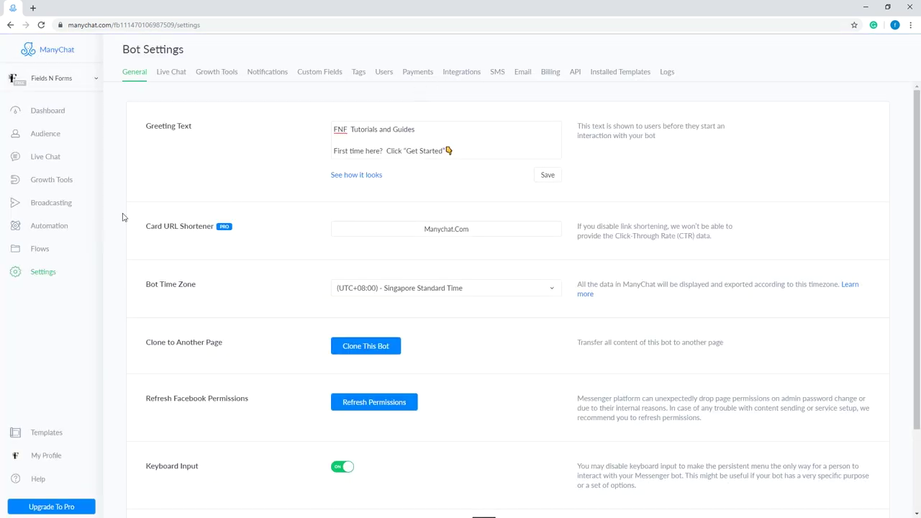
Open the Automation Welcome Message editor and view its extra options menu.
click(48, 229)
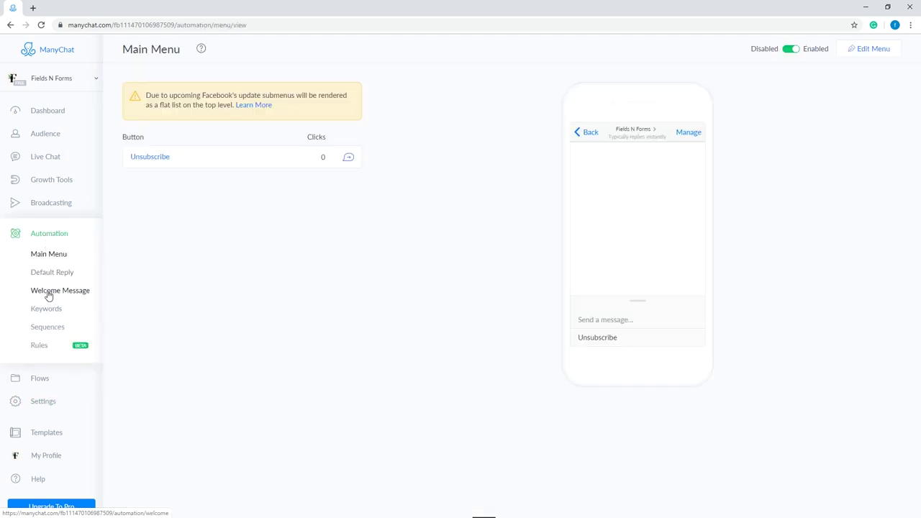
click(49, 294)
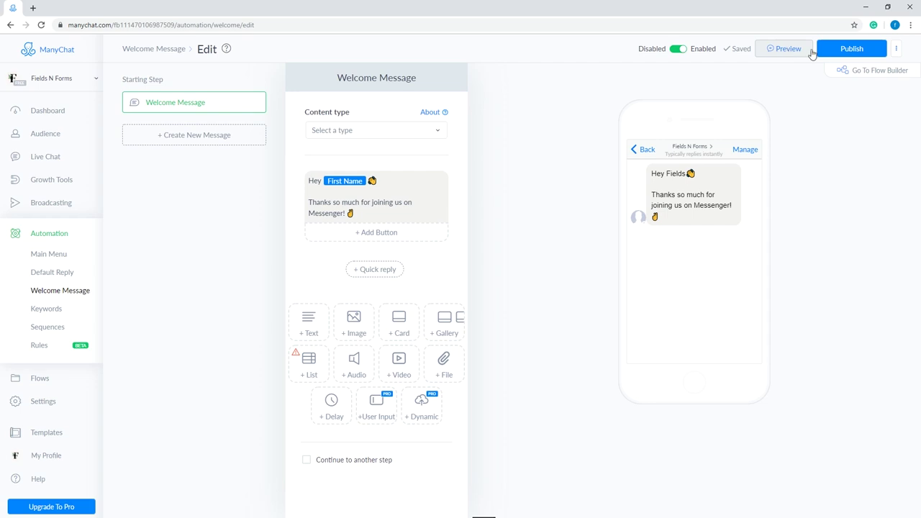
click(896, 56)
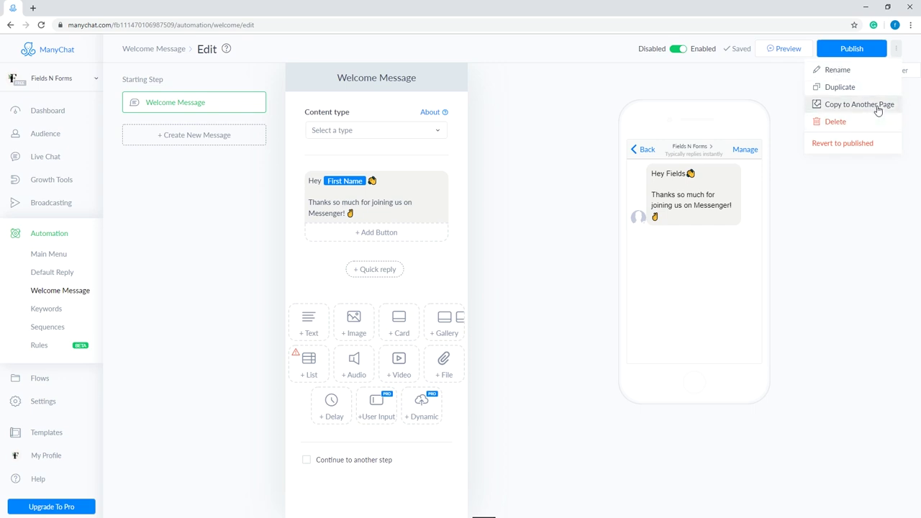
Replace the welcome message's first line with 'Hey' followed by the First Name variable.
click(874, 180)
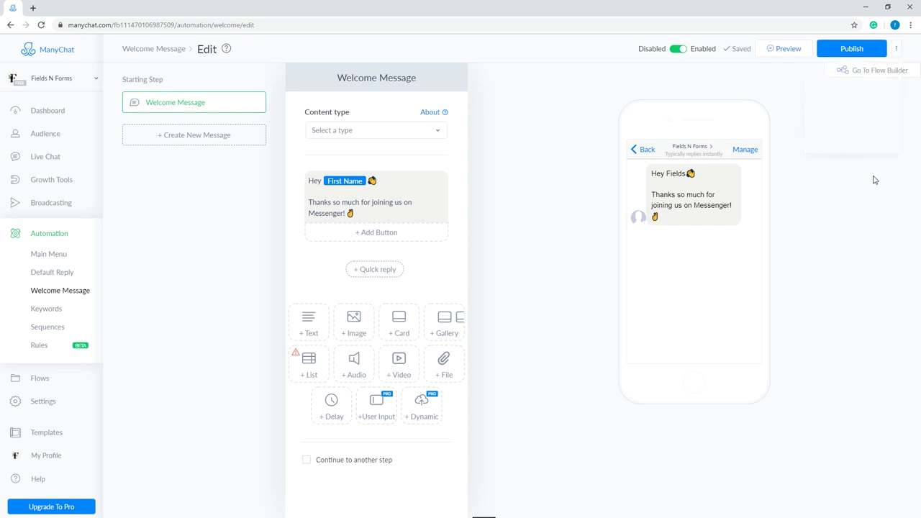
click(391, 185)
drag(322, 181, 281, 184)
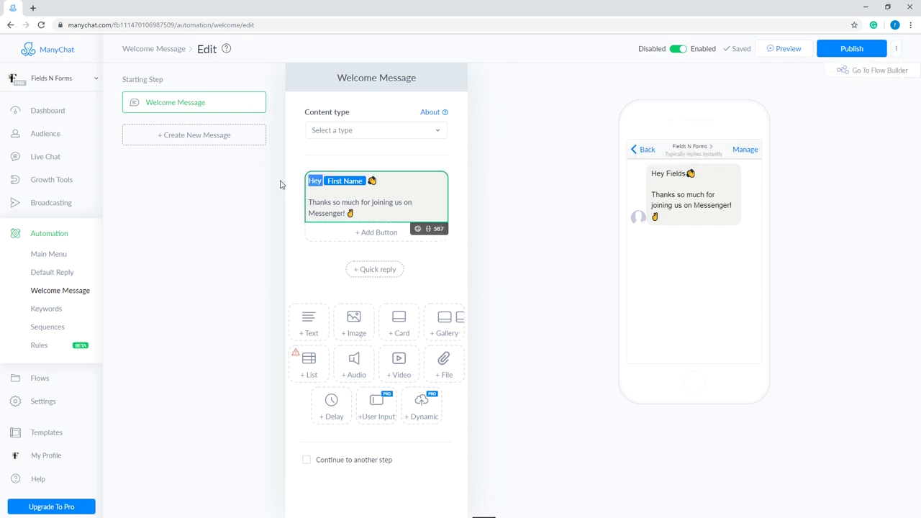
key(BackSpace)
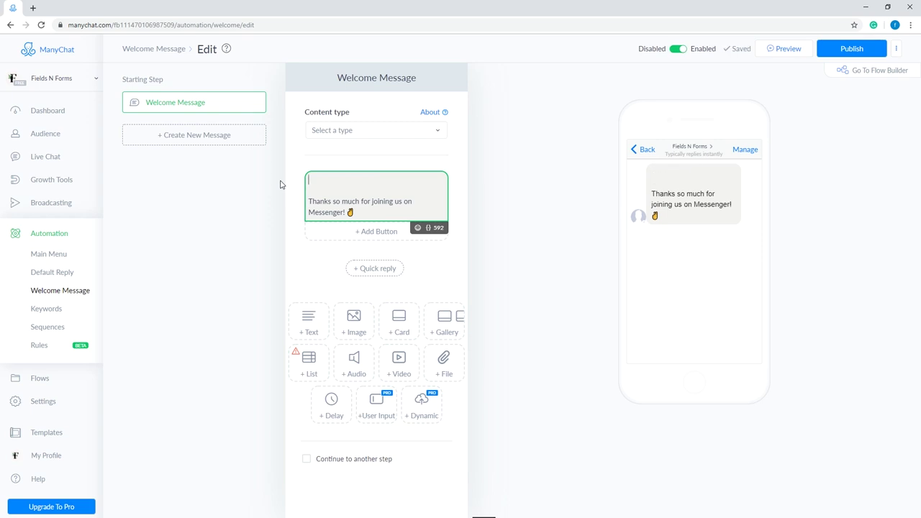
text(Hey)
click(427, 229)
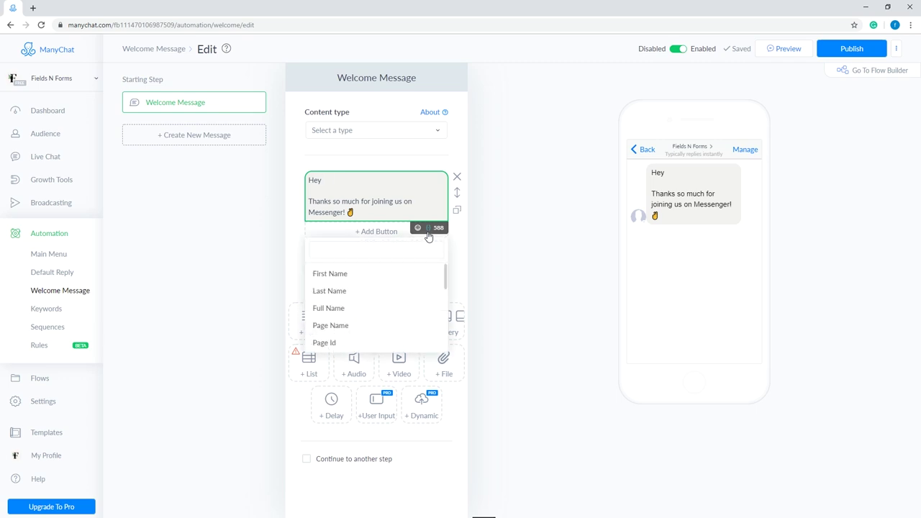
click(333, 276)
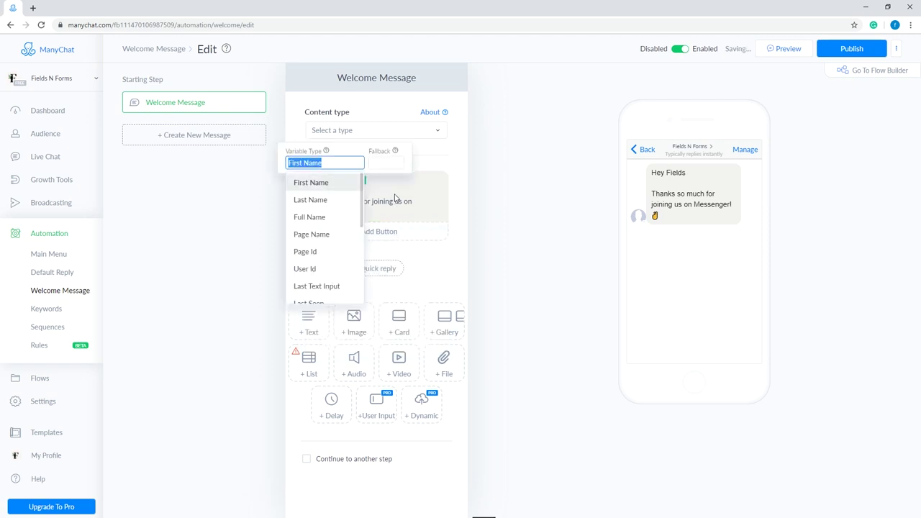
click(367, 194)
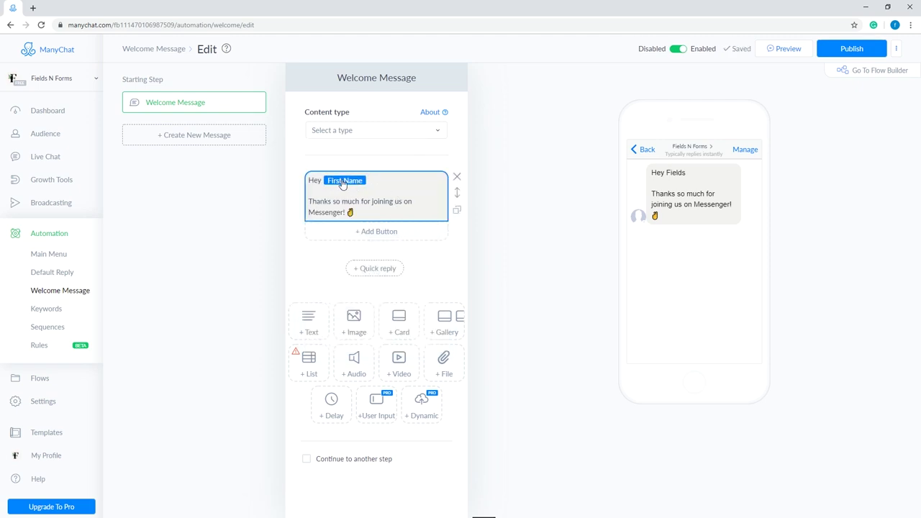
mouse_move(676, 171)
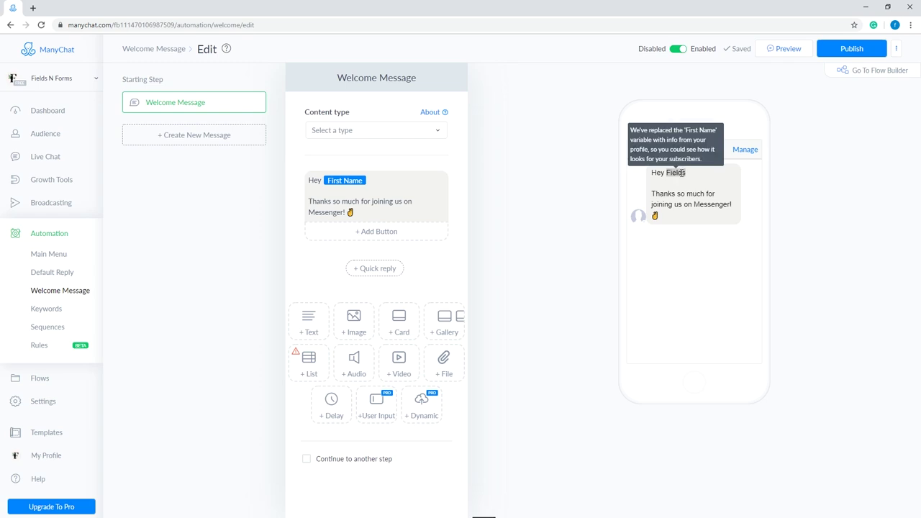
click(375, 179)
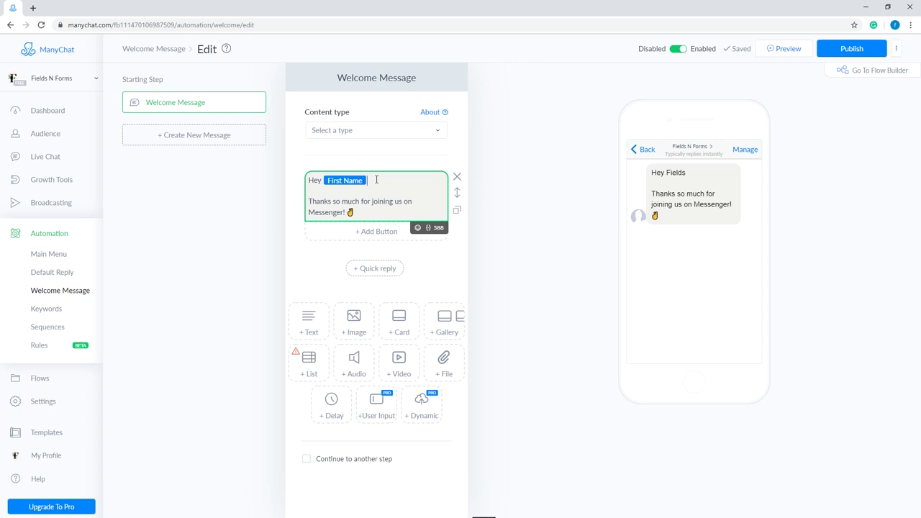
Add a clapping-hands emoji after First Name and publish the welcome message.
click(417, 230)
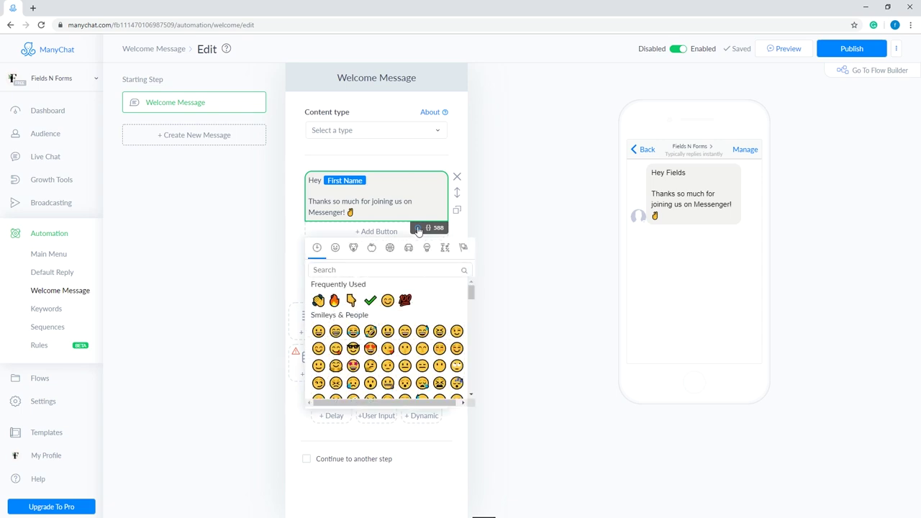
click(318, 301)
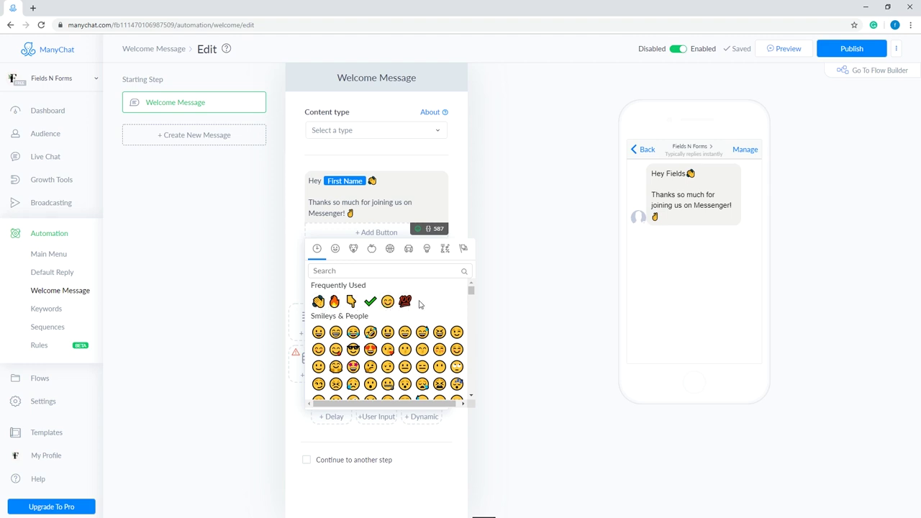
click(491, 220)
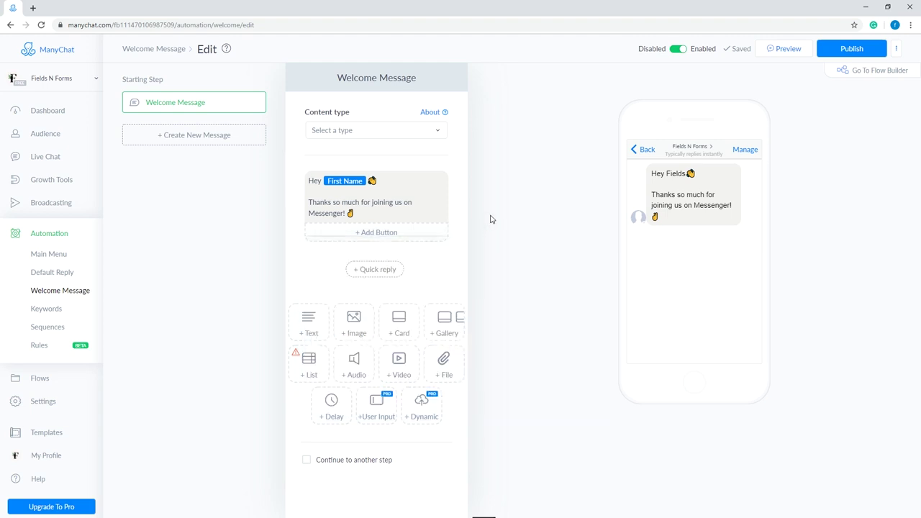
click(843, 54)
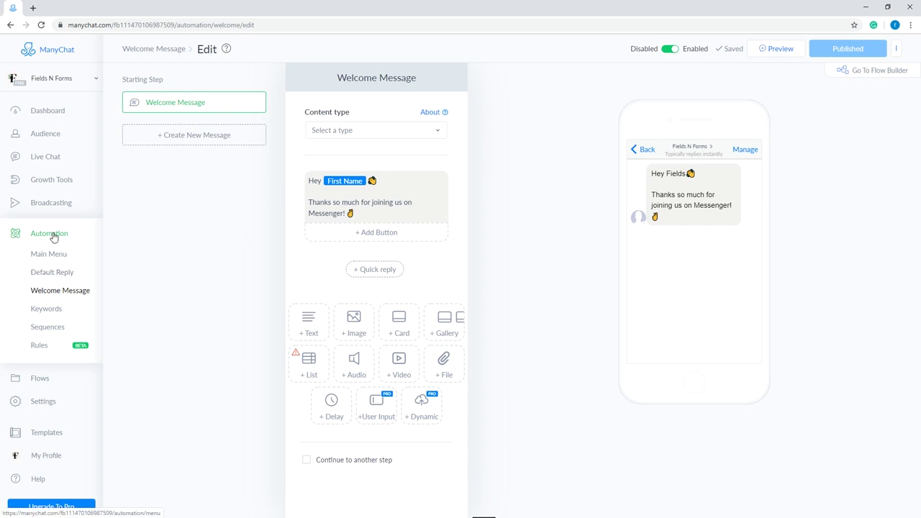
Go to the Default Reply settings page.
click(51, 275)
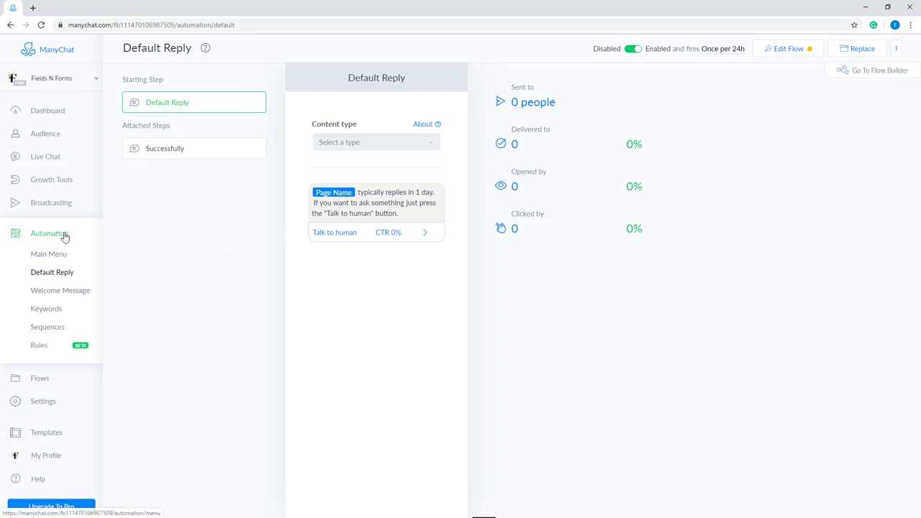
Toggle the Hi, Hello keyword rule off and on, then view the Subscribe to bot reply.
click(54, 313)
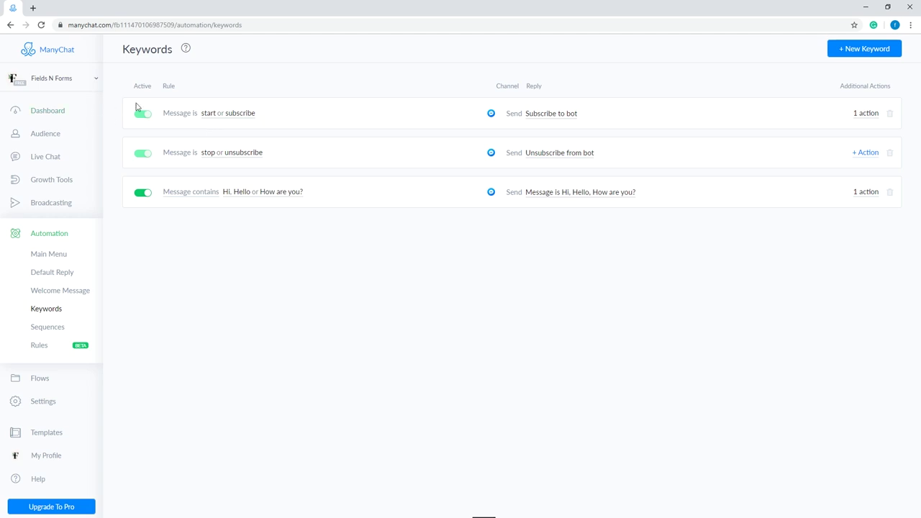
click(143, 192)
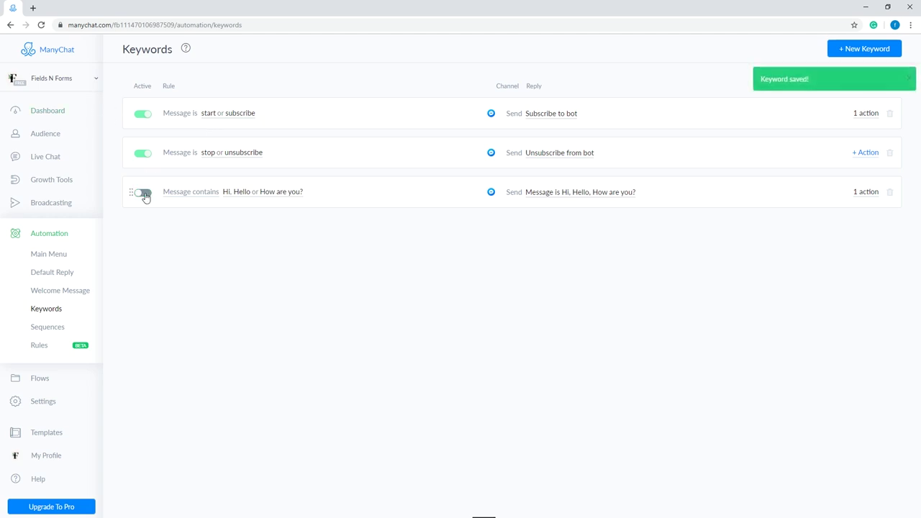
click(143, 193)
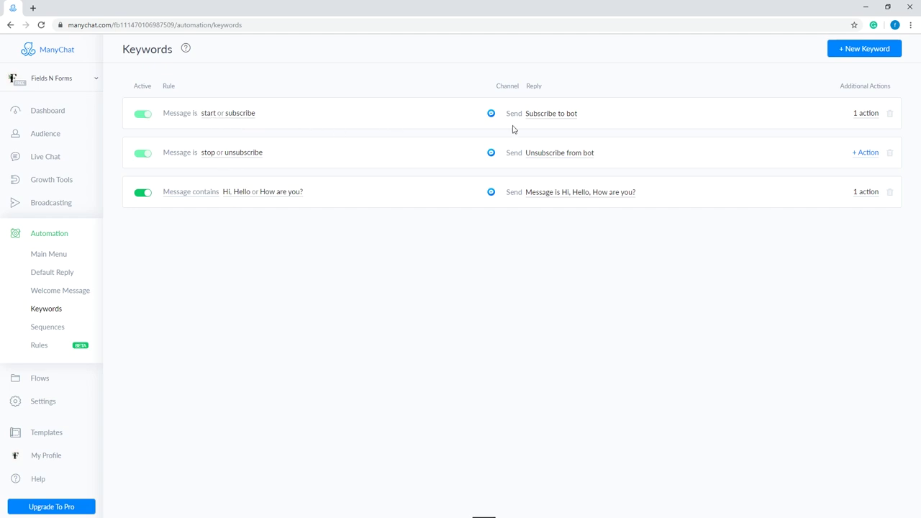
click(551, 114)
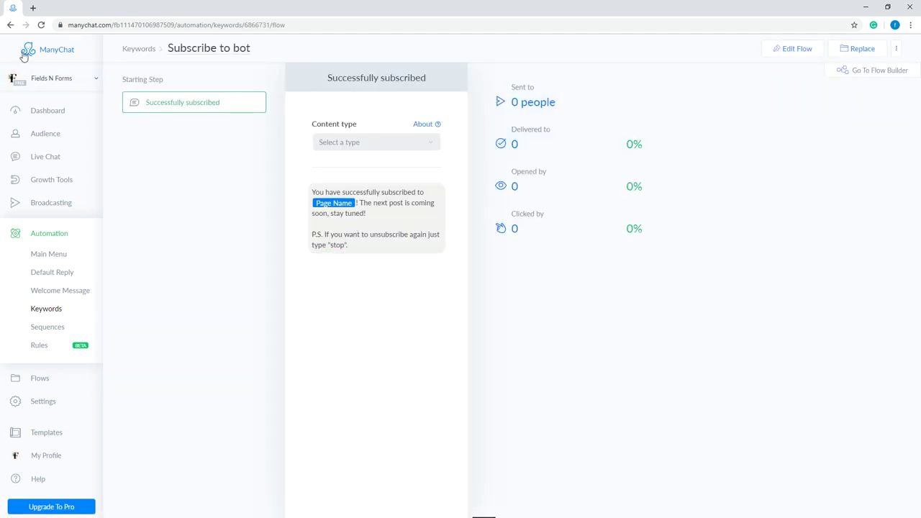
click(10, 25)
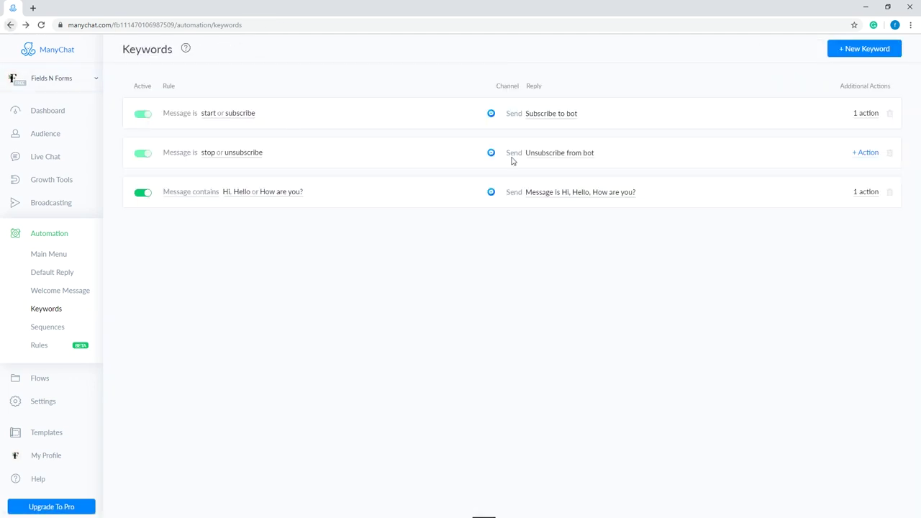
click(868, 114)
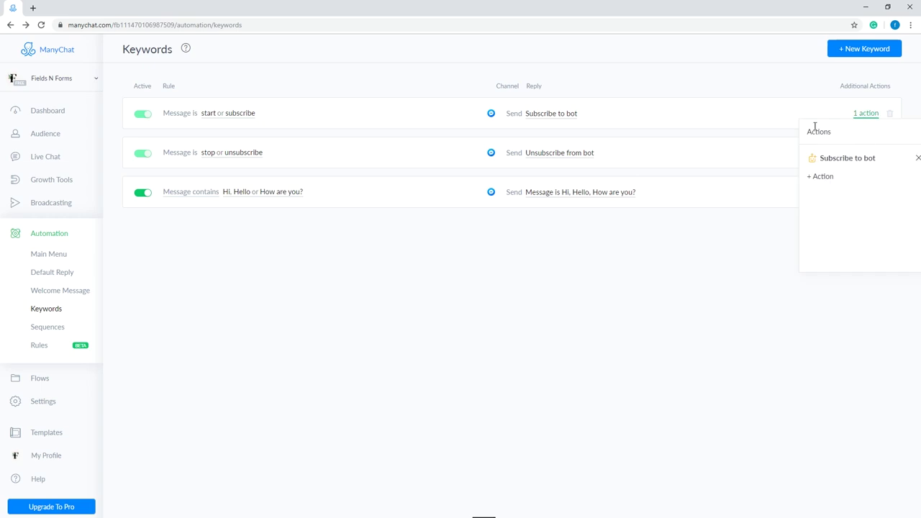
click(770, 113)
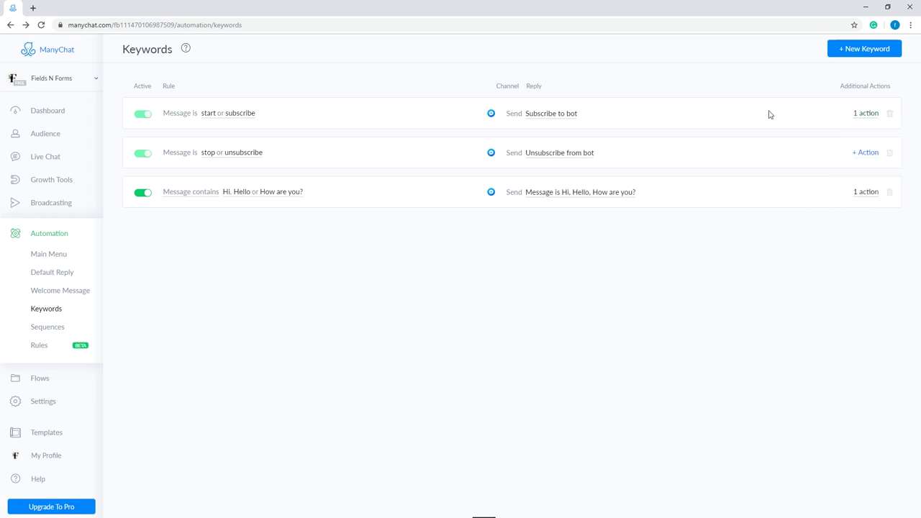
click(867, 50)
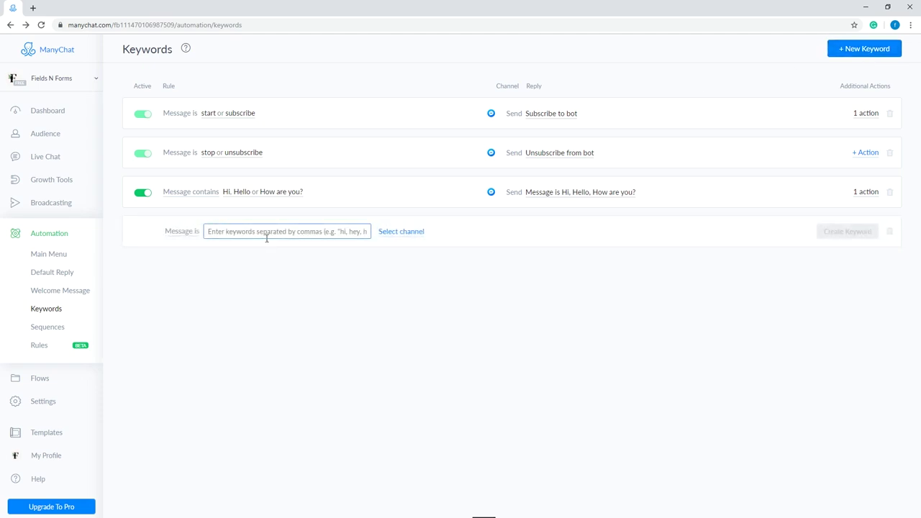
Create an active keyword rule triggered when the message is 'Coupon'.
text(C)
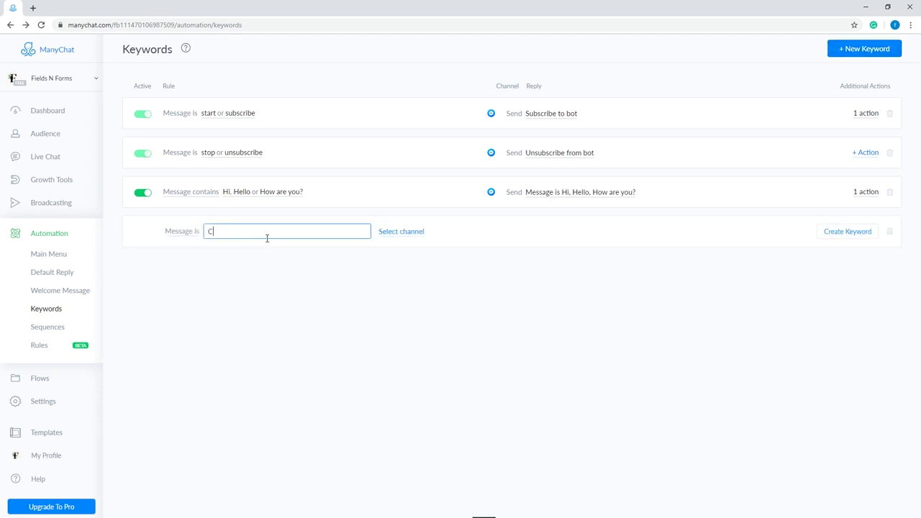
text(u)
text(oupon)
click(453, 234)
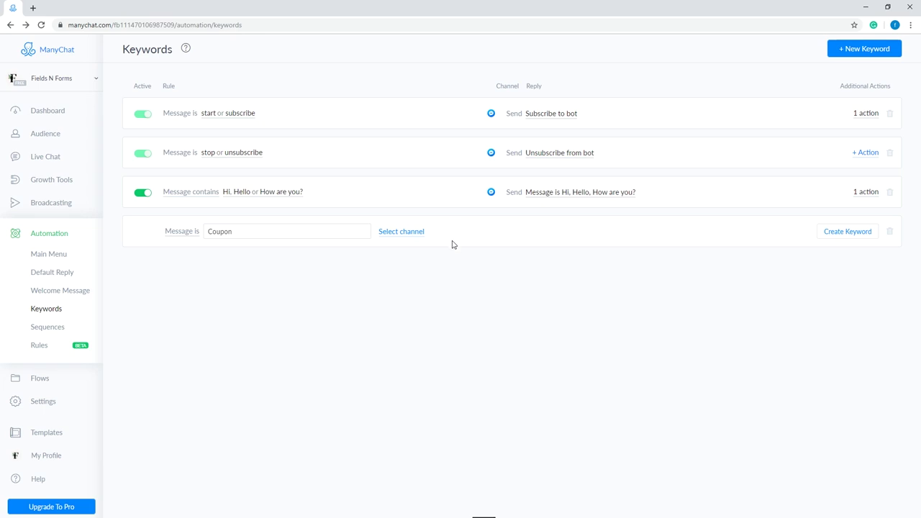
click(848, 232)
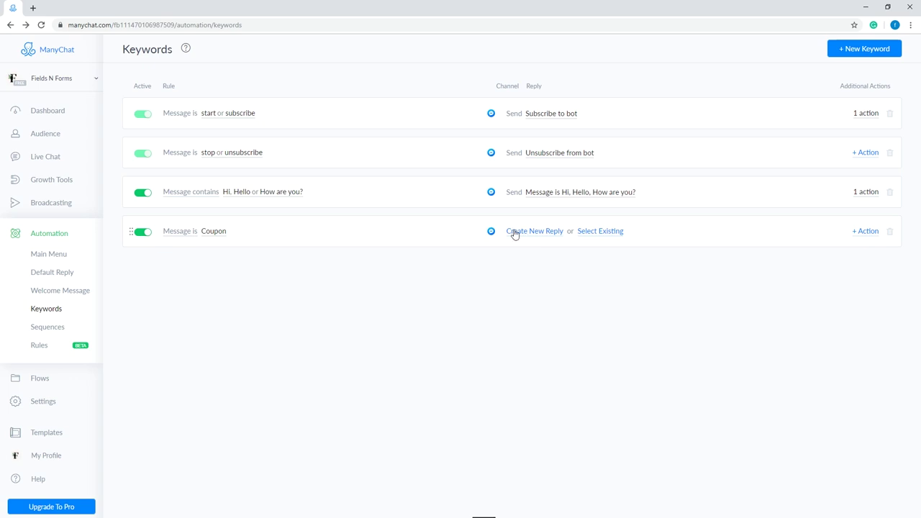
Set the existing 'Message contains Coupon' flow as the Coupon keyword's reply.
click(603, 232)
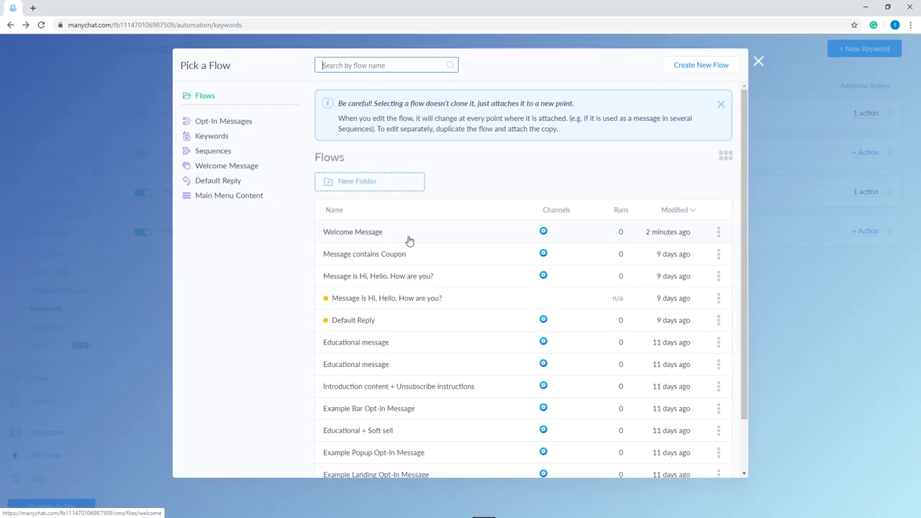
click(363, 255)
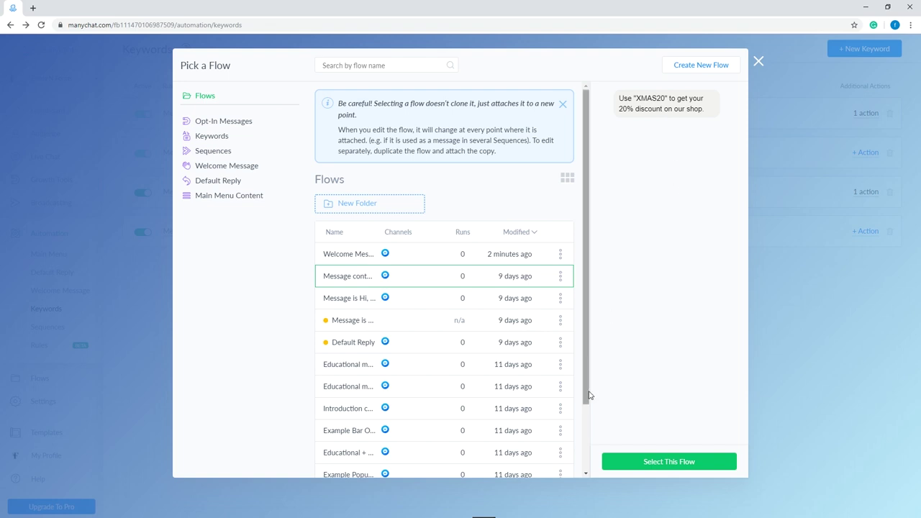
click(649, 461)
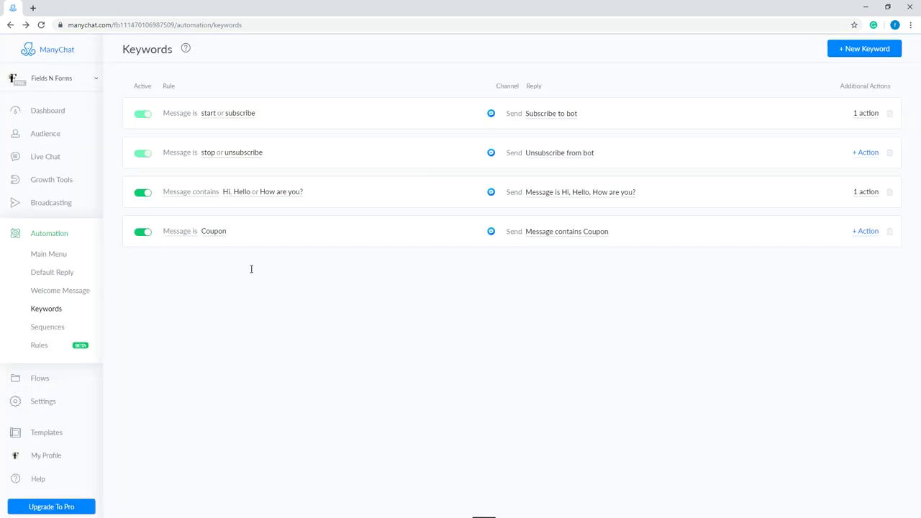
click(186, 233)
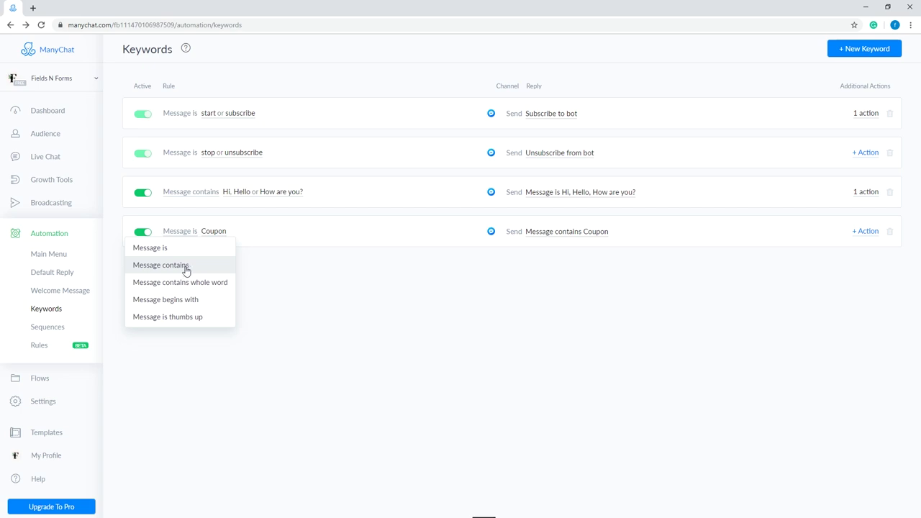
Keep the Coupon rule matching 'Message is' and bring up its list of extra actions.
click(308, 268)
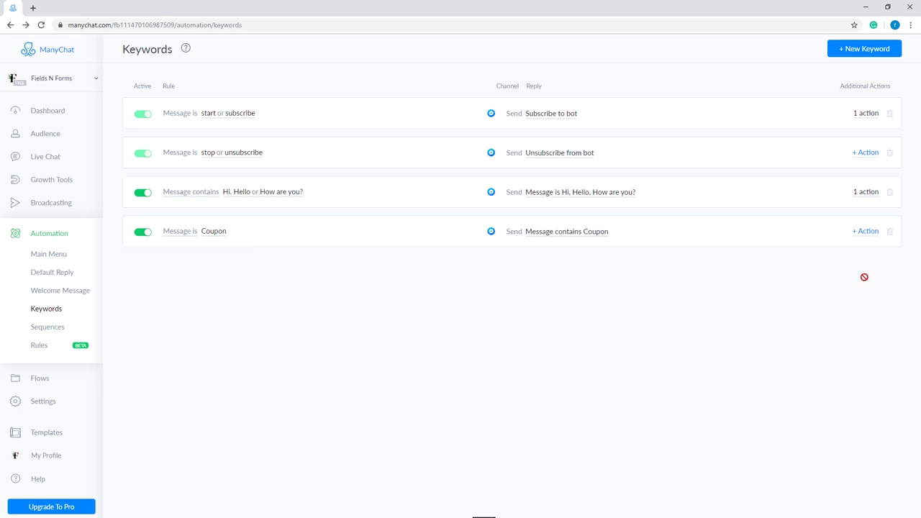
click(868, 236)
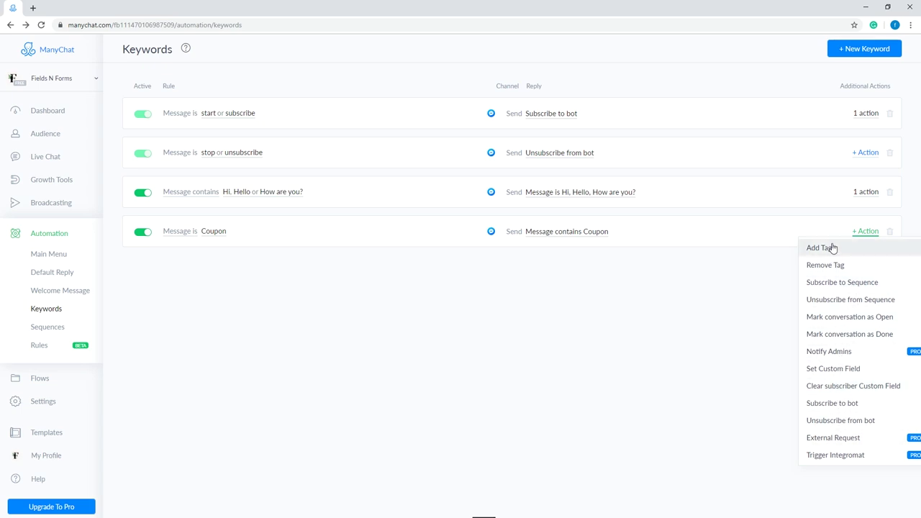
Add a Subscribe to bot action to the Coupon keyword, then start deleting the Coupon rule.
click(814, 404)
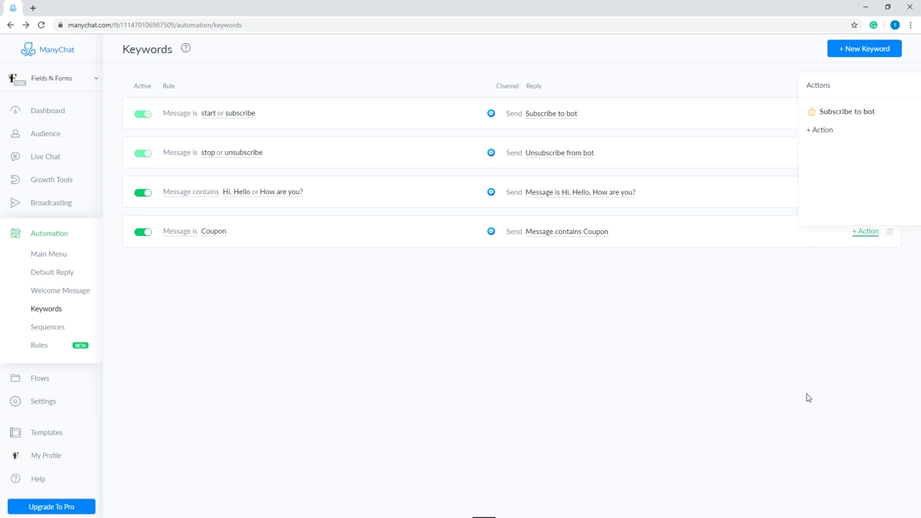
click(755, 337)
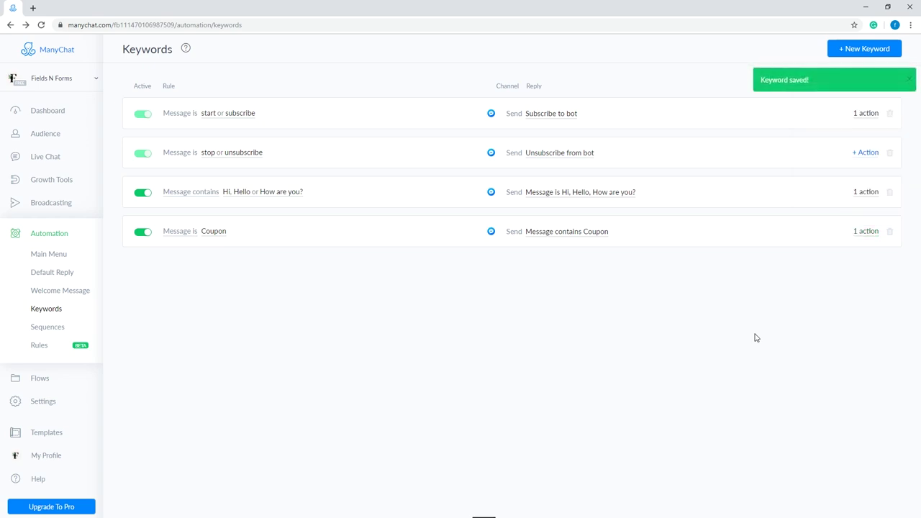
click(889, 233)
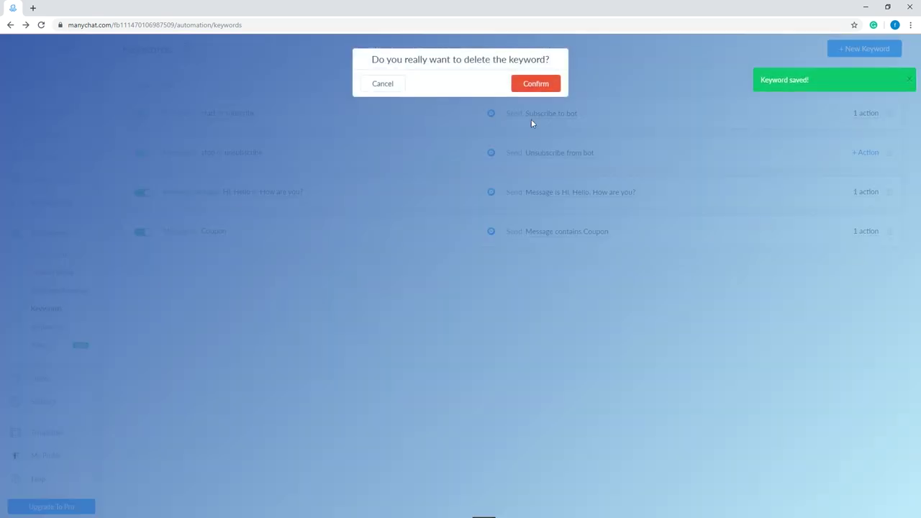